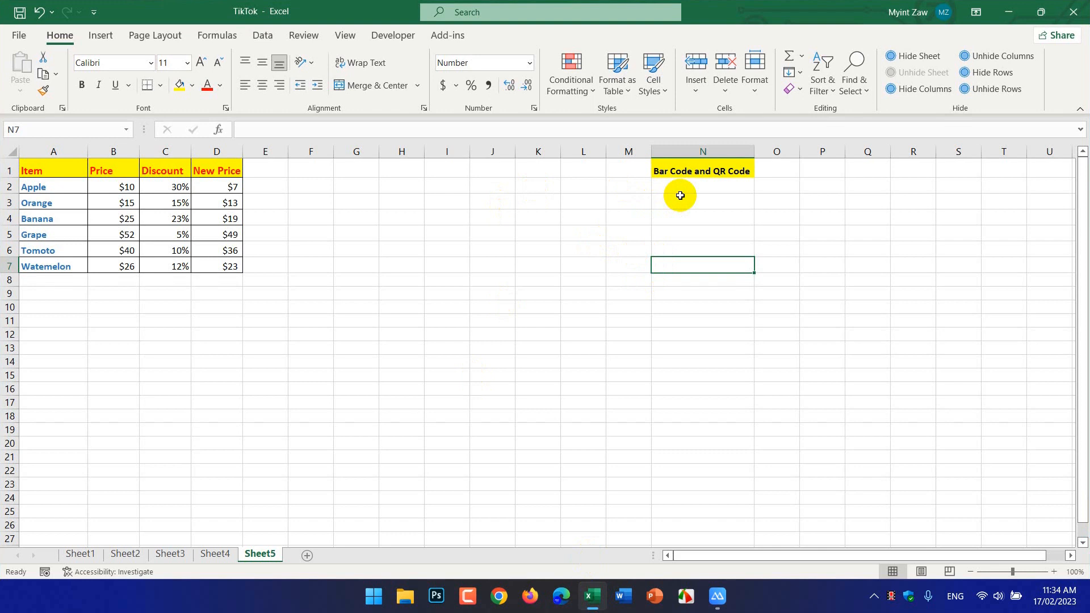
# Step: Select cell N2 and add the Mobile Data Collection - Scan-IT to Office add-in from the Office store, accepting its licence terms
pyautogui.click(679, 191)
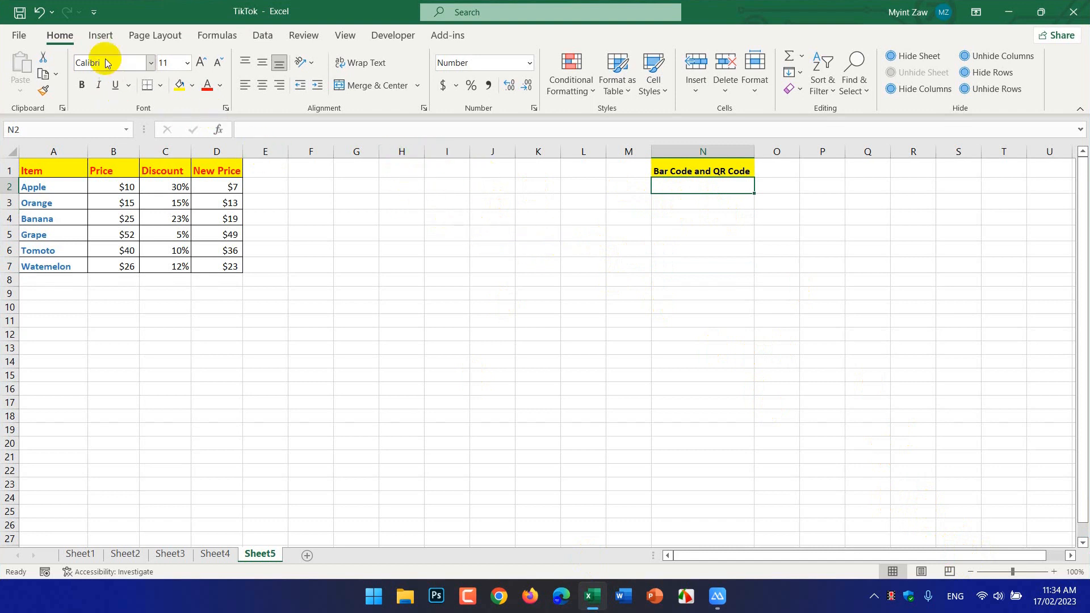
pyautogui.click(101, 36)
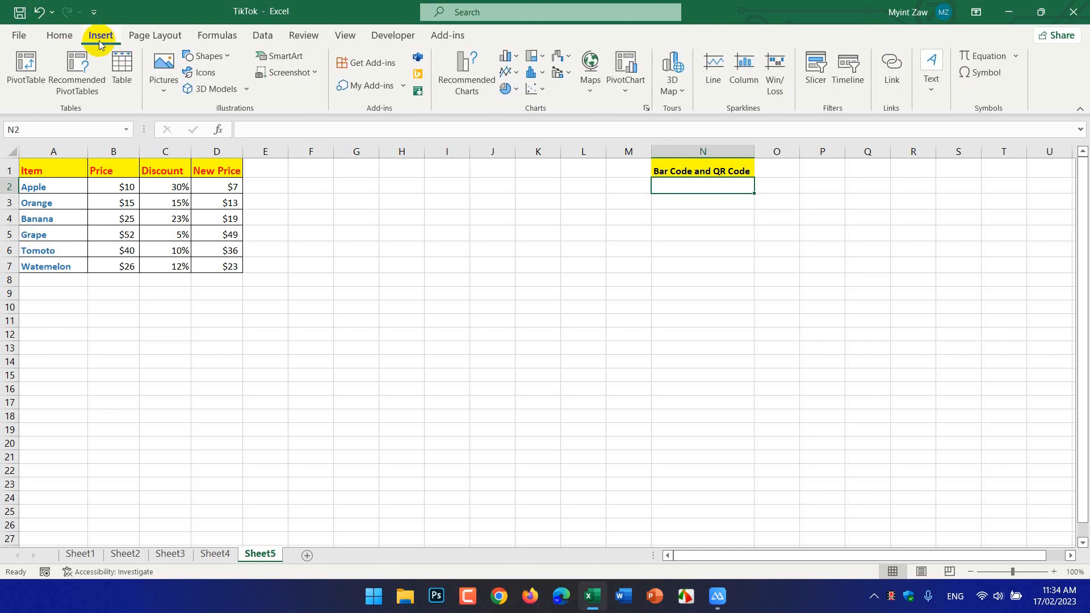
pyautogui.click(376, 86)
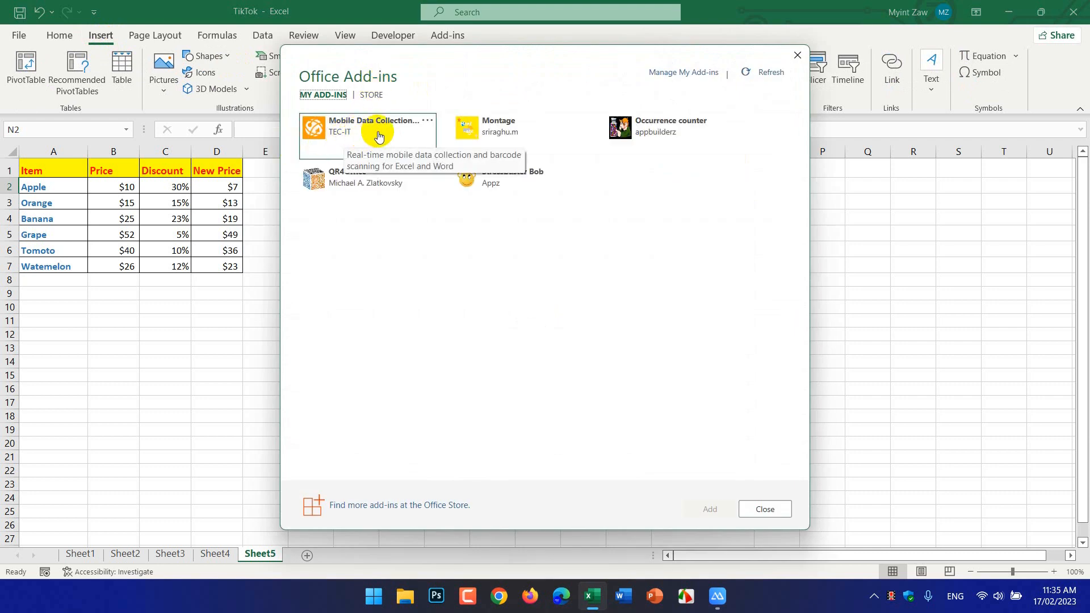
pyautogui.click(370, 95)
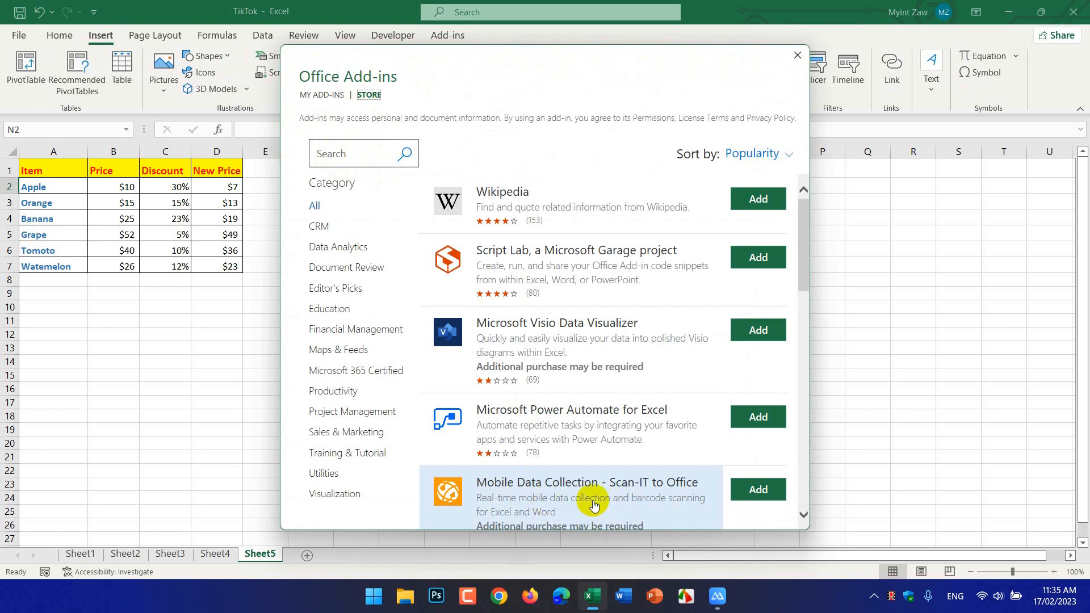
pyautogui.click(770, 493)
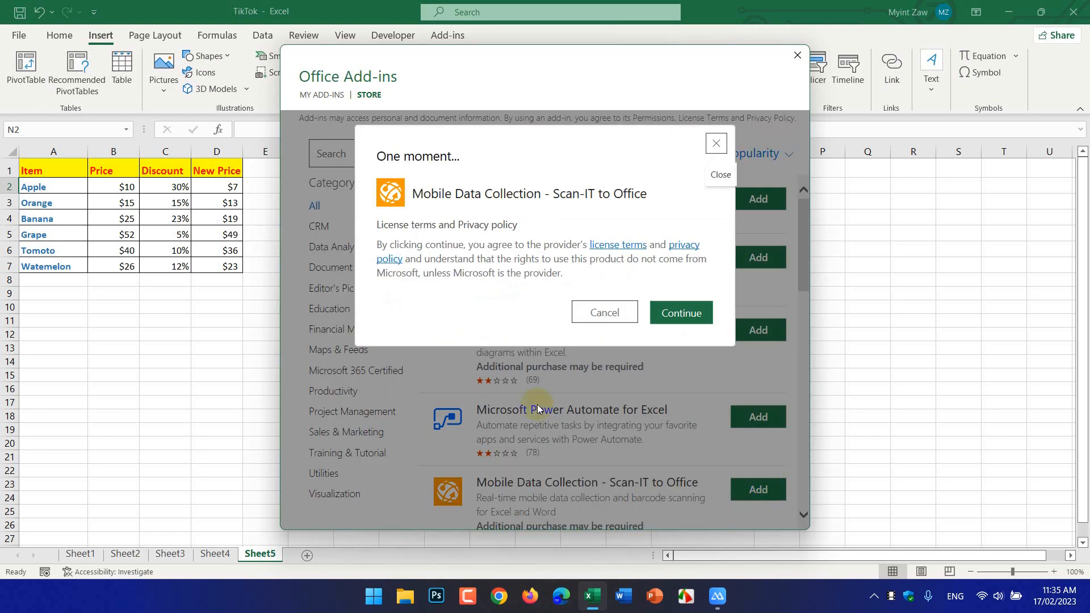
pyautogui.click(683, 313)
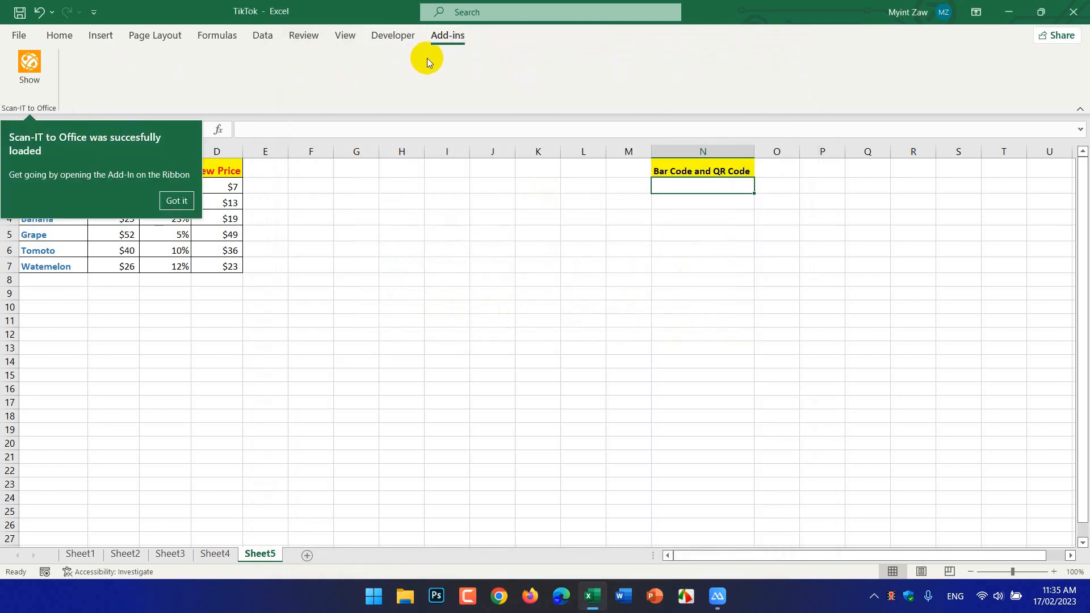
pyautogui.click(177, 201)
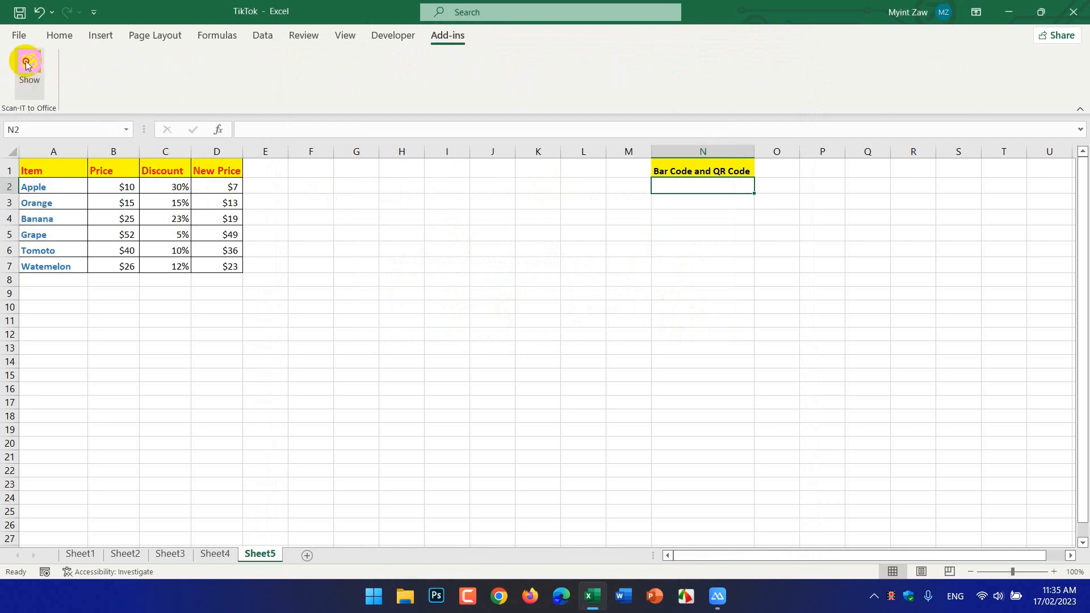
# Step: Open the Scan-IT to Office add-in and display the pairing code for adding a phone
pyautogui.click(26, 65)
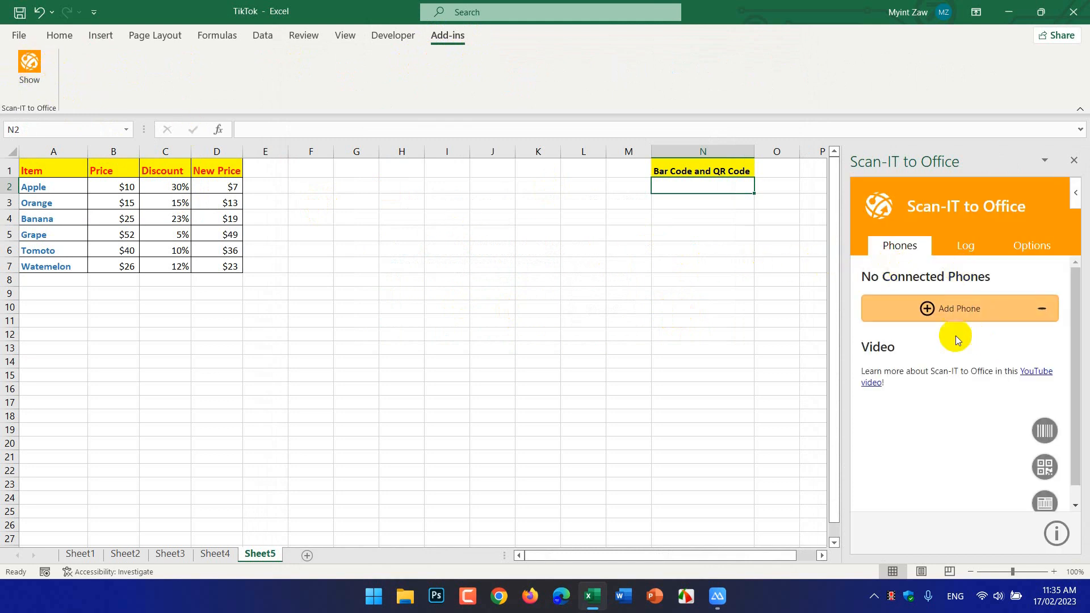
pyautogui.click(943, 309)
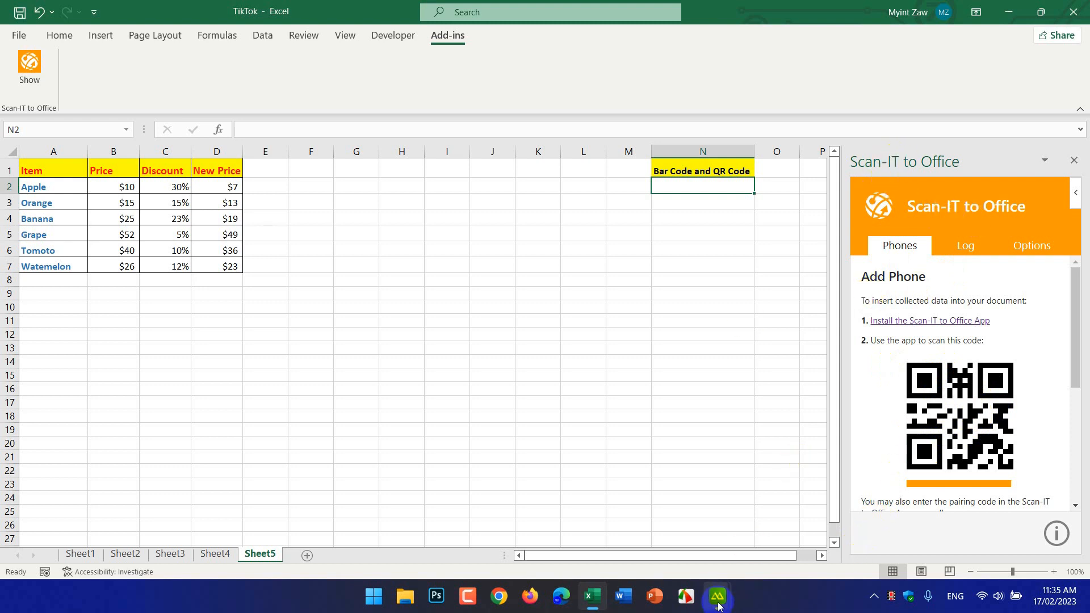
# Step: Switch to the phone mirrored in ApowerMirror and view the Scan-IT to Office listing in the Play Store
pyautogui.moveTo(718, 606)
pyautogui.click(796, 520)
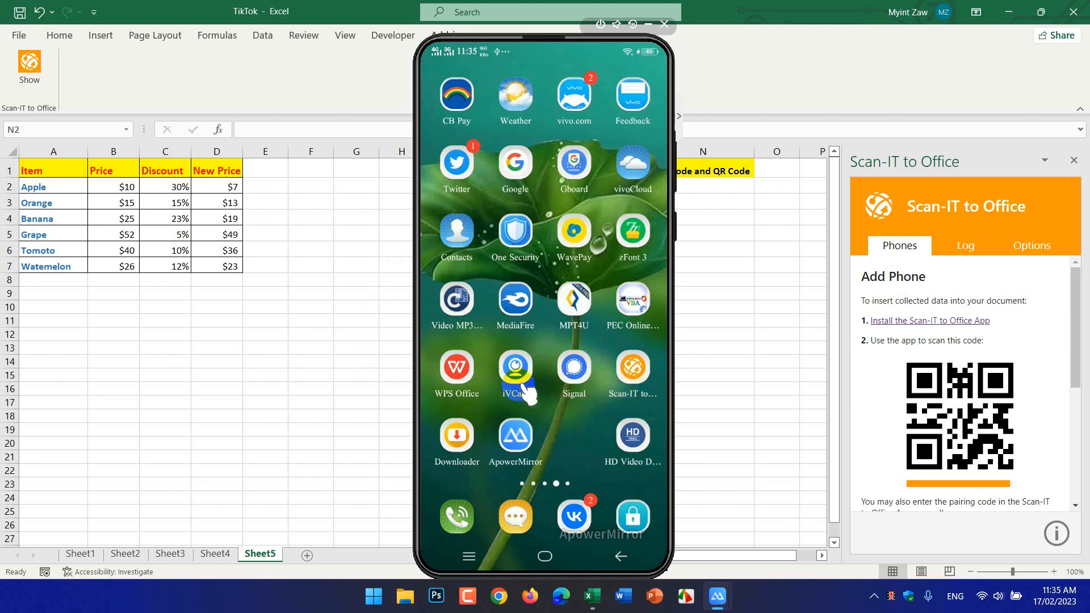
pyautogui.moveTo(494, 368); pyautogui.dragTo(627, 400)
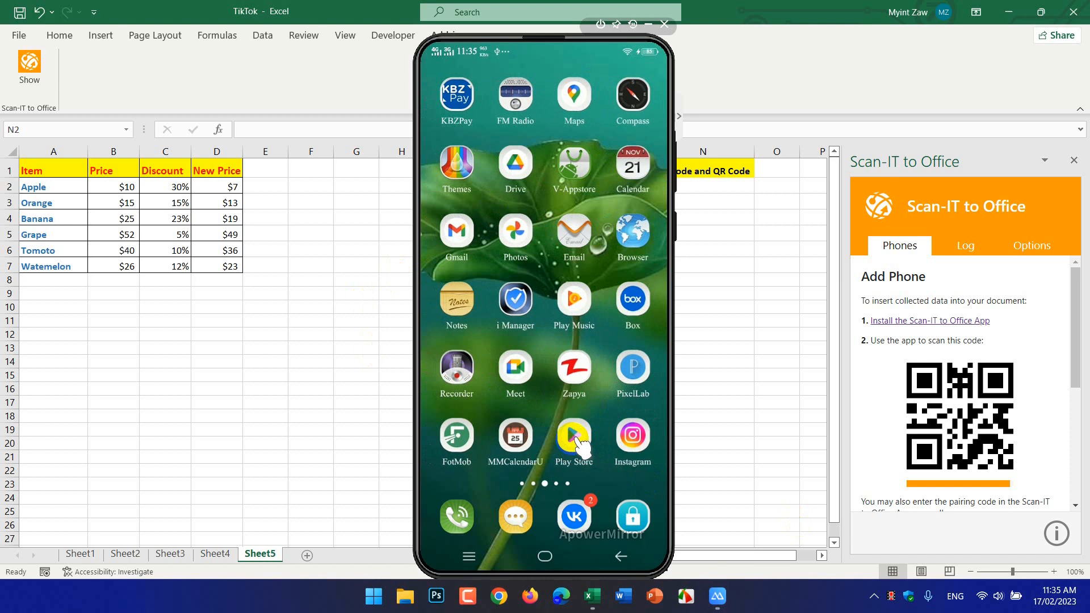
pyautogui.click(575, 440)
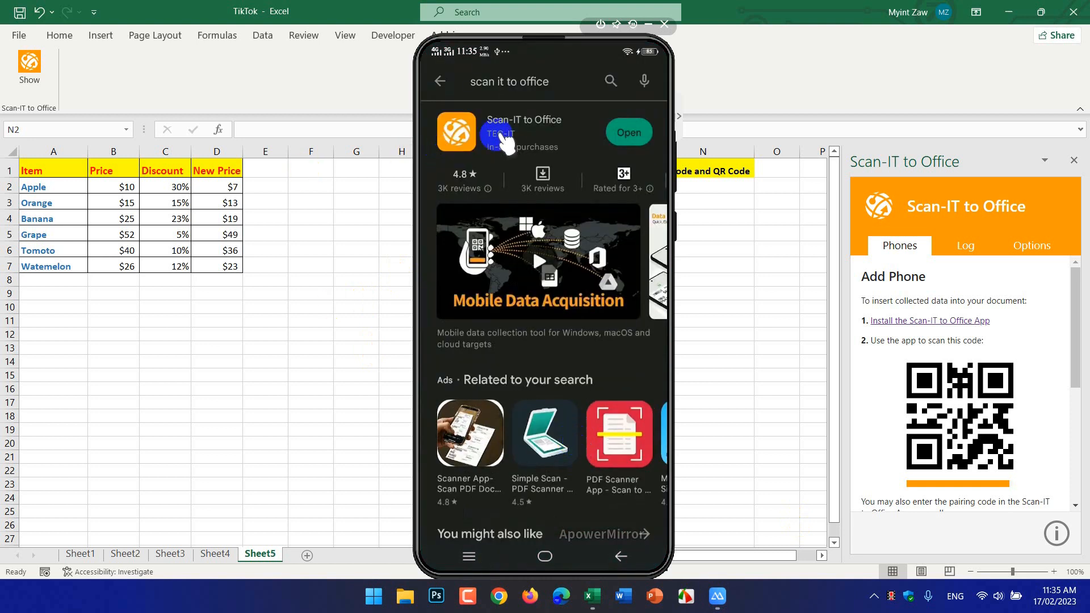
pyautogui.click(534, 118)
pyautogui.click(625, 139)
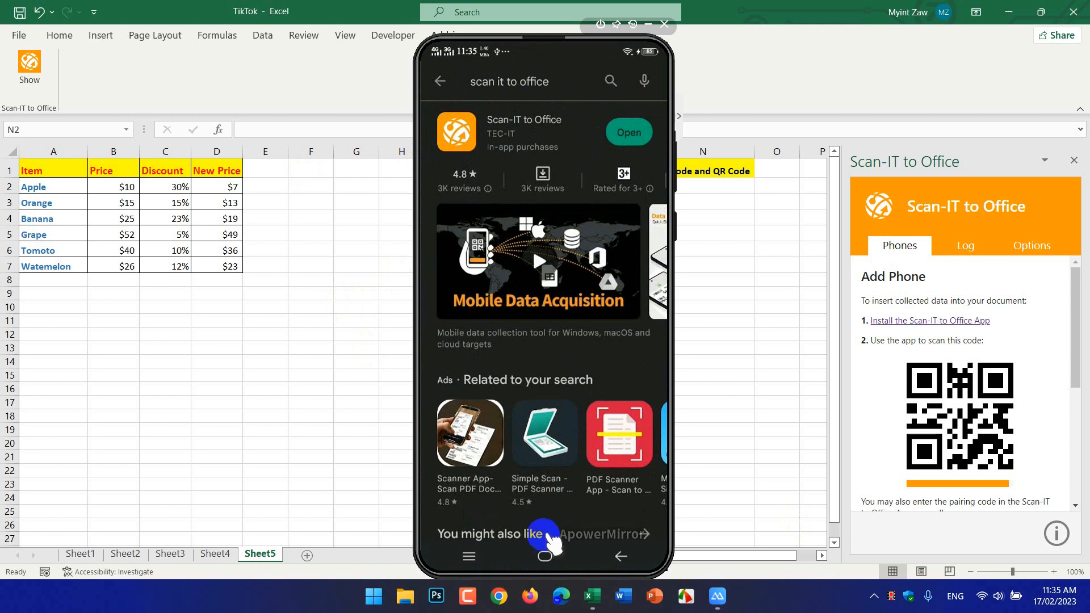
# Step: Return to the phone's home screen and launch the Scan-IT to Office app
pyautogui.click(546, 556)
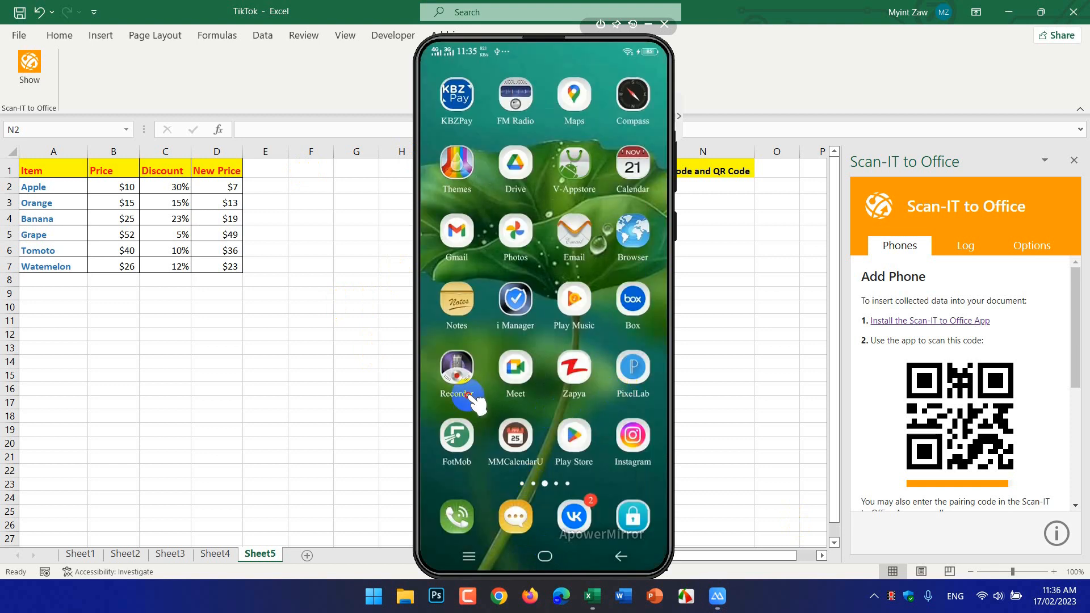
pyautogui.moveTo(468, 397); pyautogui.dragTo(369, 381)
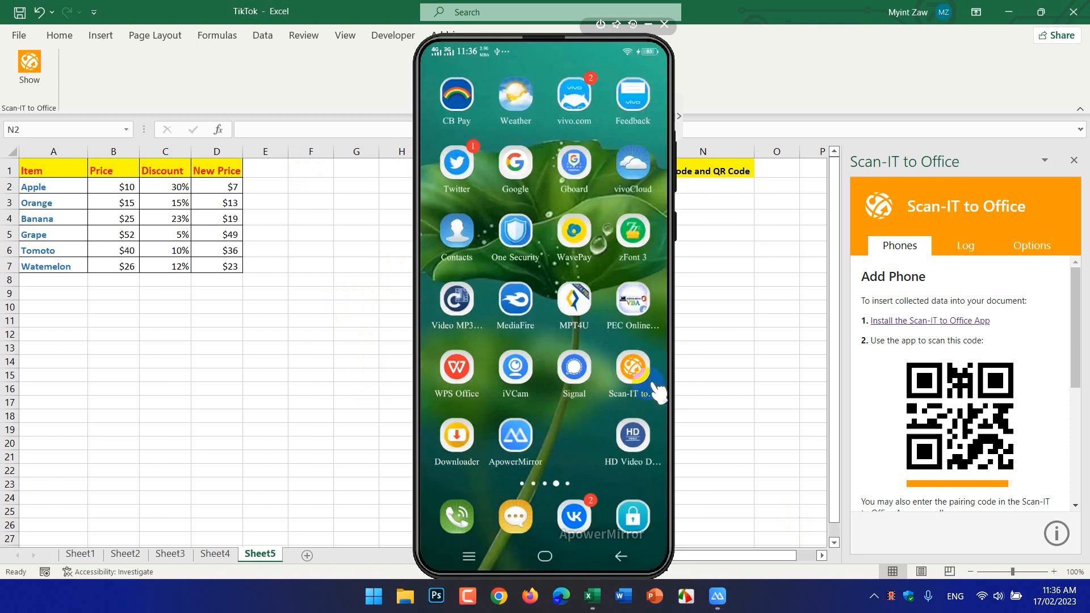
pyautogui.click(643, 367)
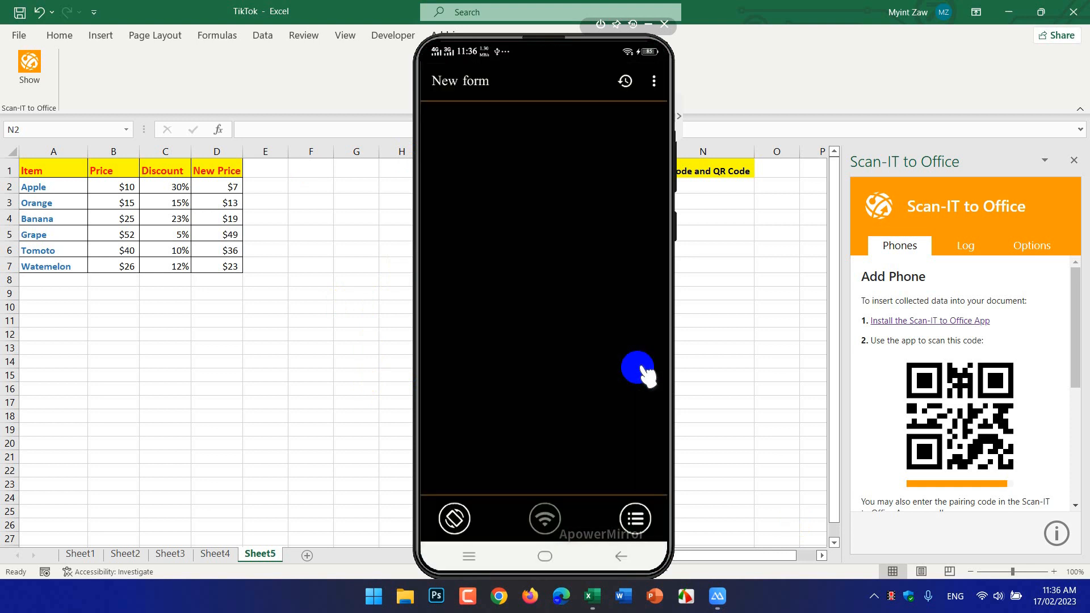
pyautogui.click(551, 225)
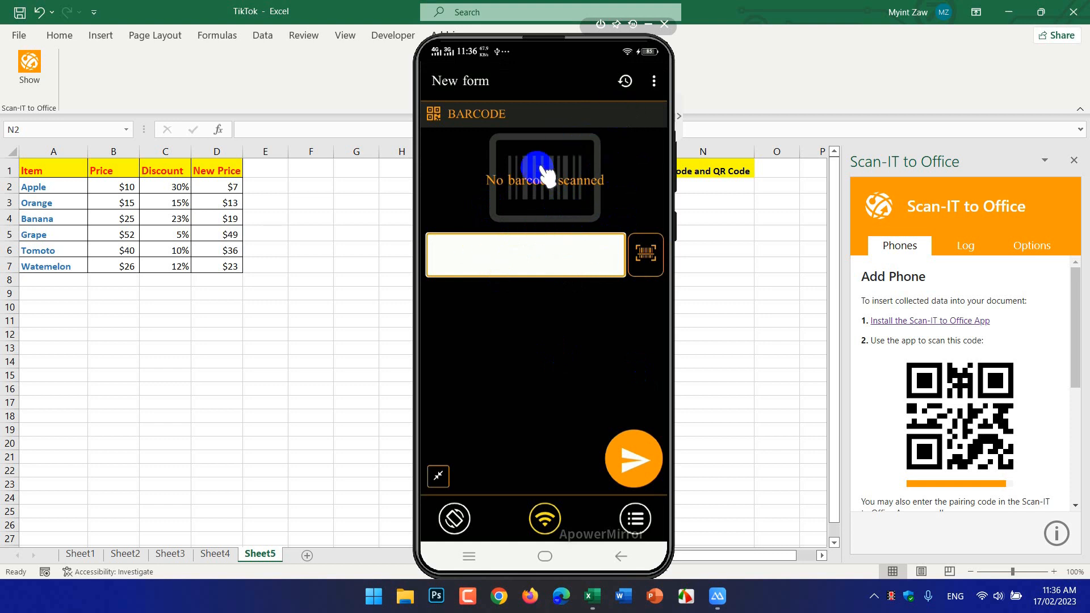
# Step: Add a Microsoft Word/Excel connection in the phone app by scanning the add-in's QR code, and return to the barcode form
pyautogui.click(654, 82)
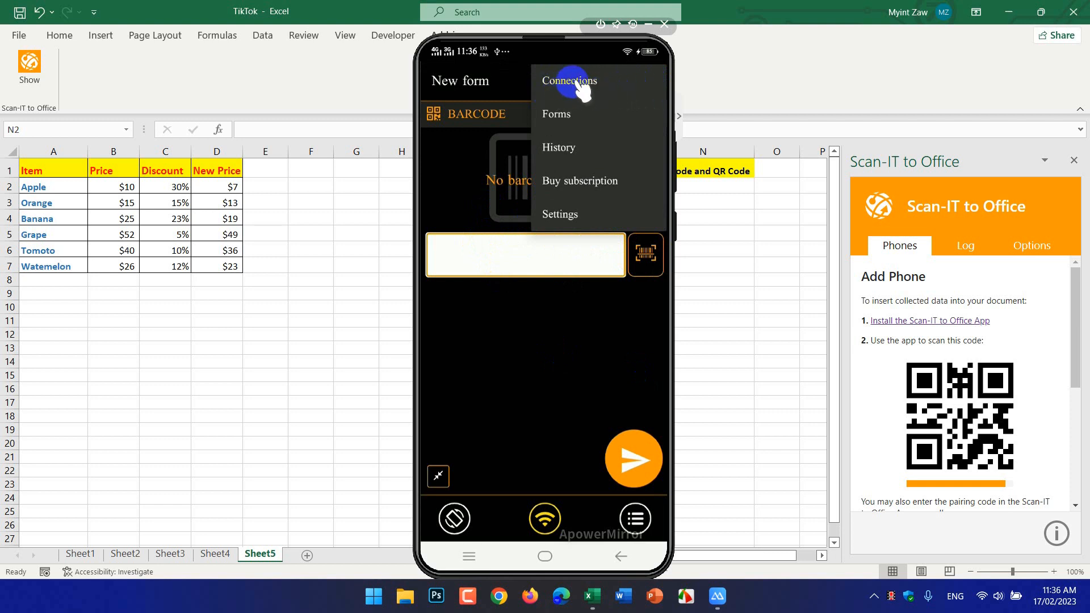
pyautogui.click(577, 83)
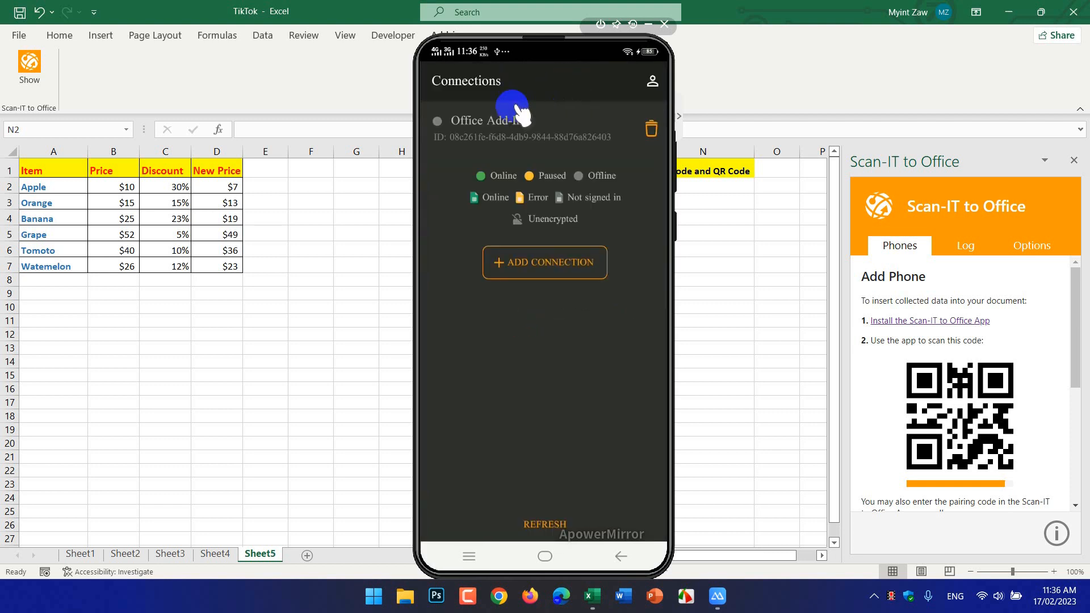
pyautogui.click(564, 267)
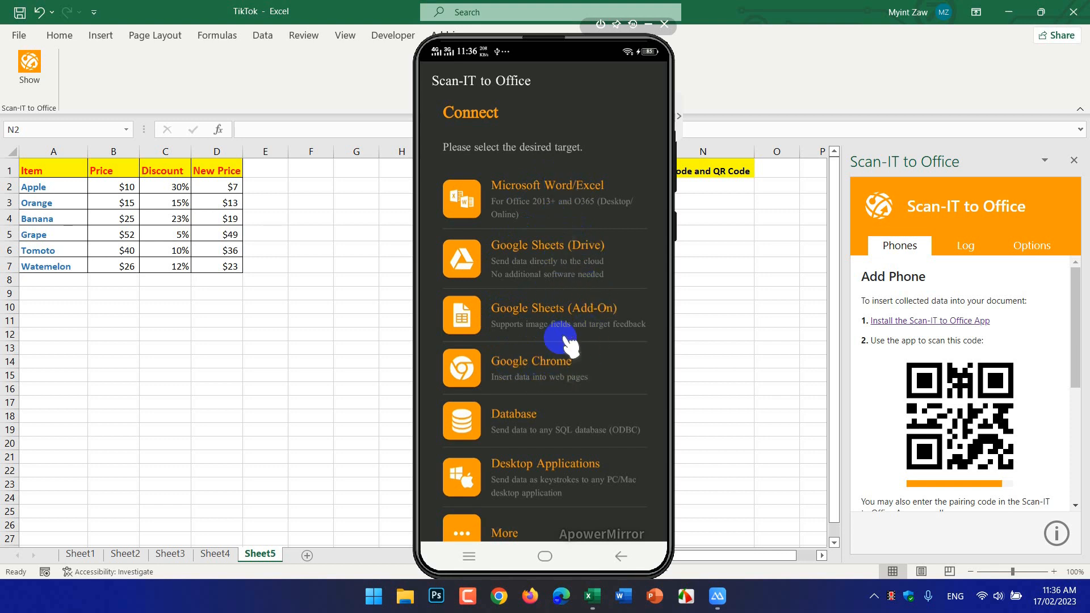
pyautogui.click(553, 189)
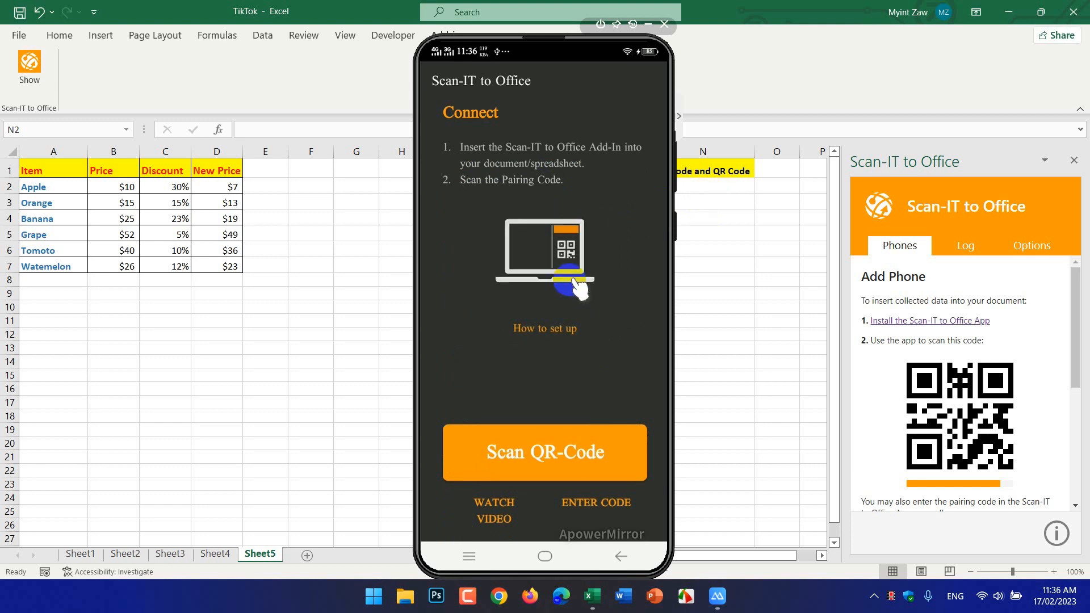
pyautogui.click(563, 456)
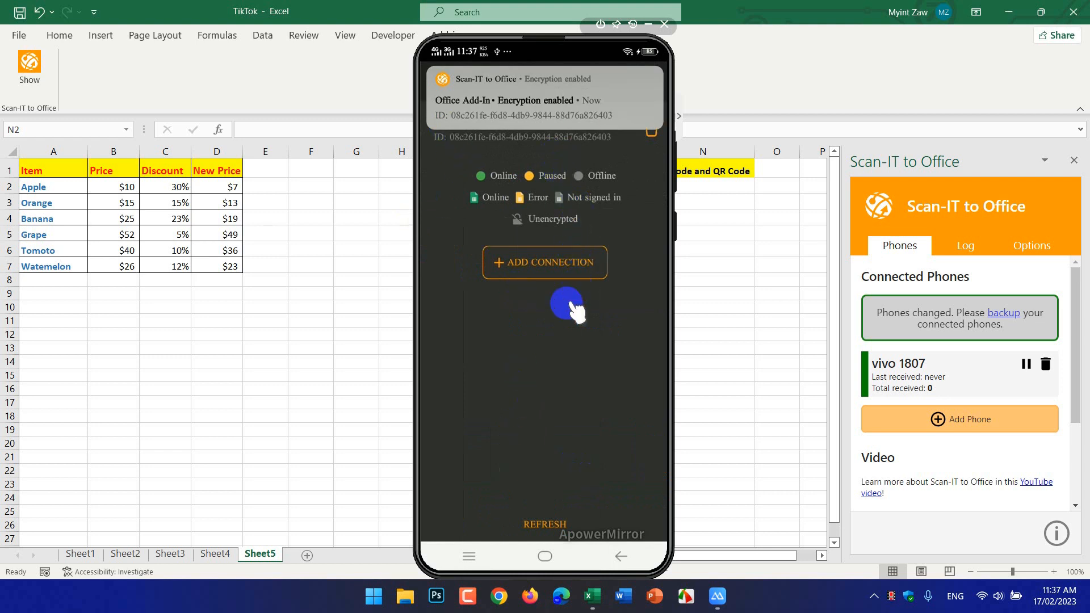
pyautogui.click(621, 556)
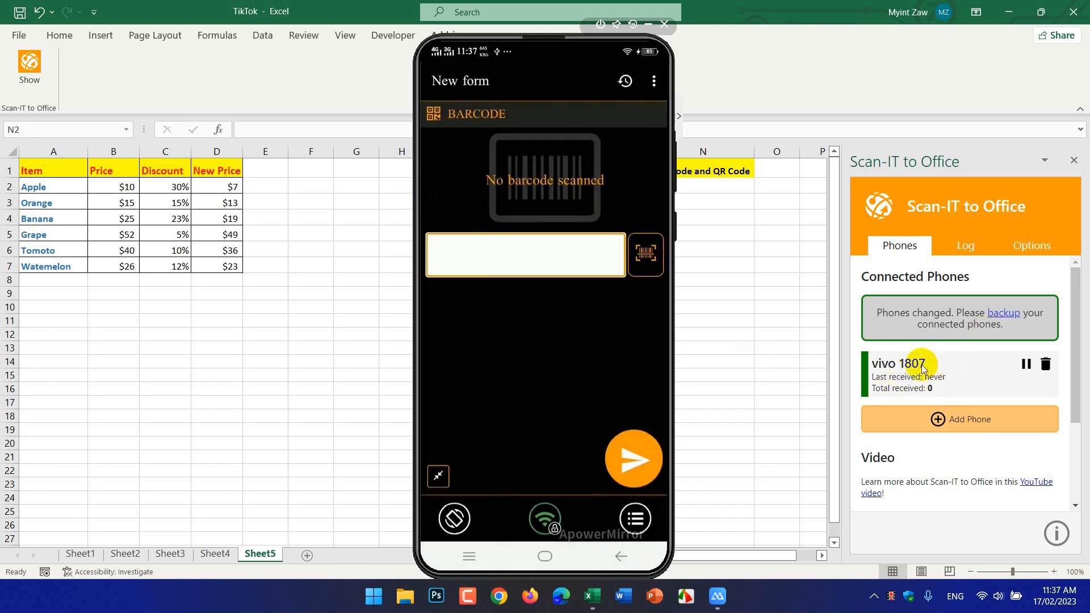
pyautogui.click(471, 261)
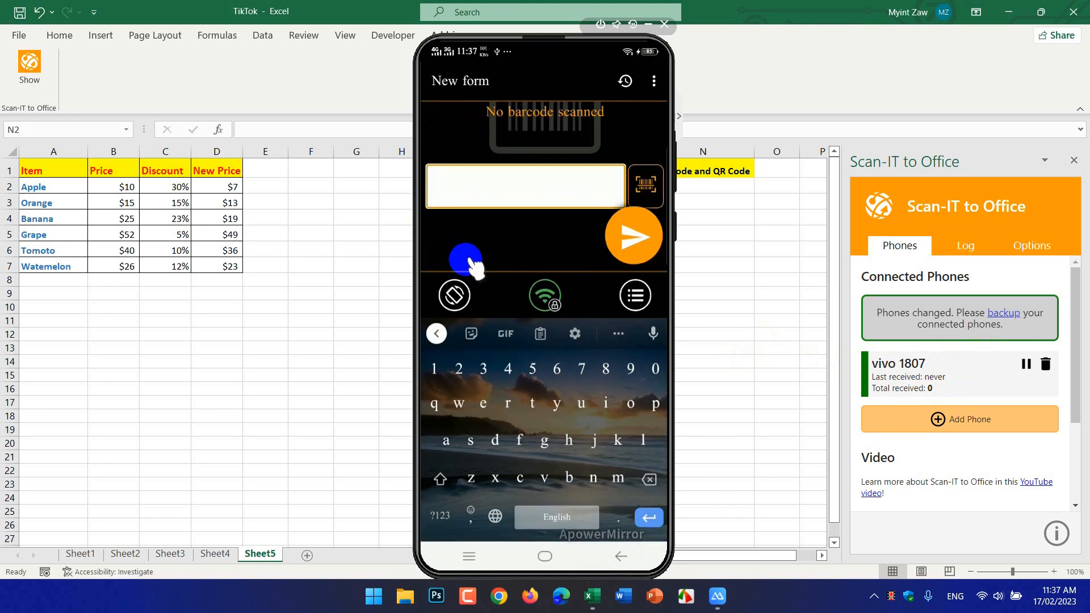
pyautogui.write('8558088')
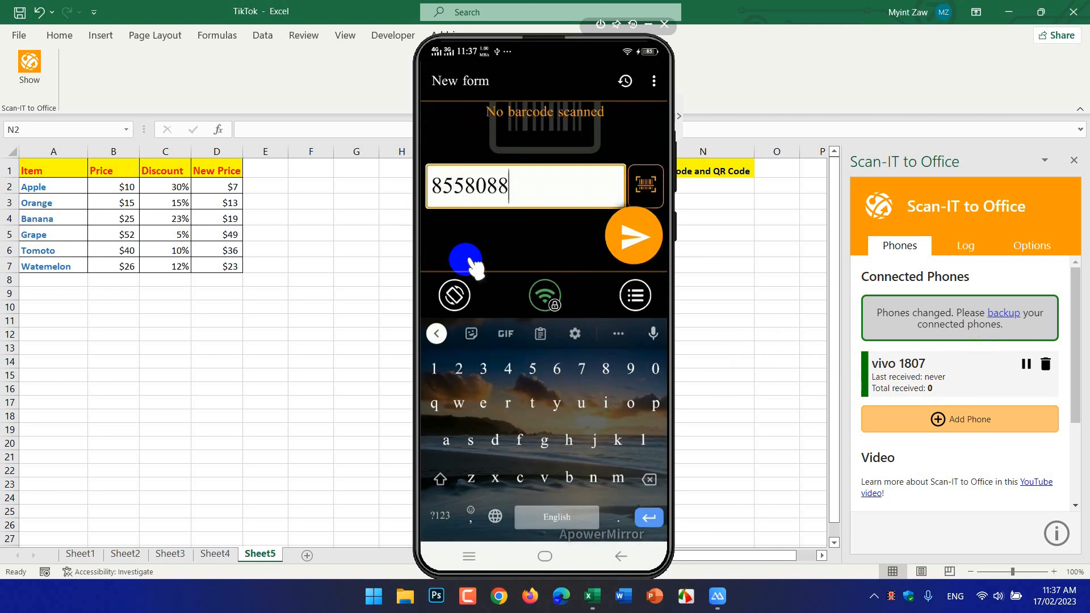
pyautogui.press('BackSpace')
pyautogui.press('BackSpace')
pyautogui.press('BackSpace')
pyautogui.press('BackSpace')
pyautogui.press('BackSpace')
pyautogui.press('BackSpace')
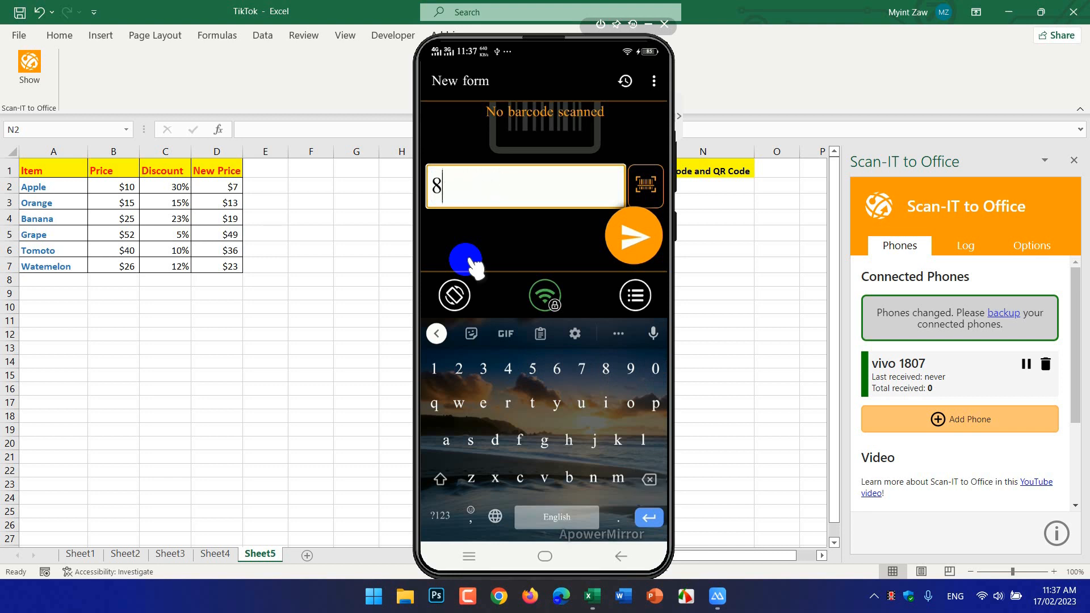
pyautogui.press('BackSpace')
pyautogui.press('BackSpace')
pyautogui.press('BackSpace')
# Step: Start the phone app's barcode scanner and move the mirrored phone window clear of column N
pyautogui.click(657, 185)
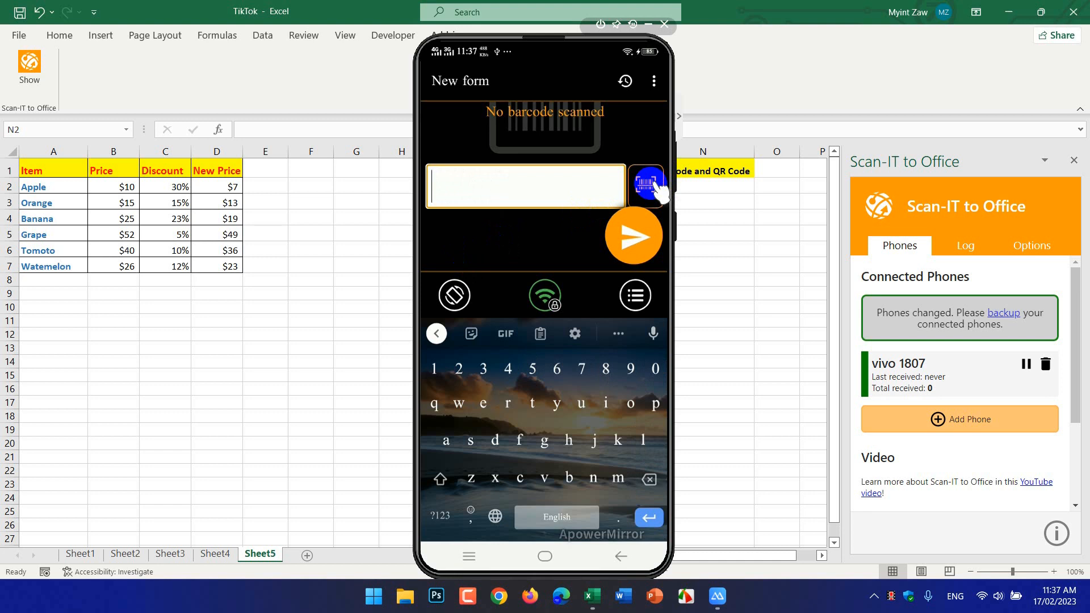
pyautogui.click(657, 185)
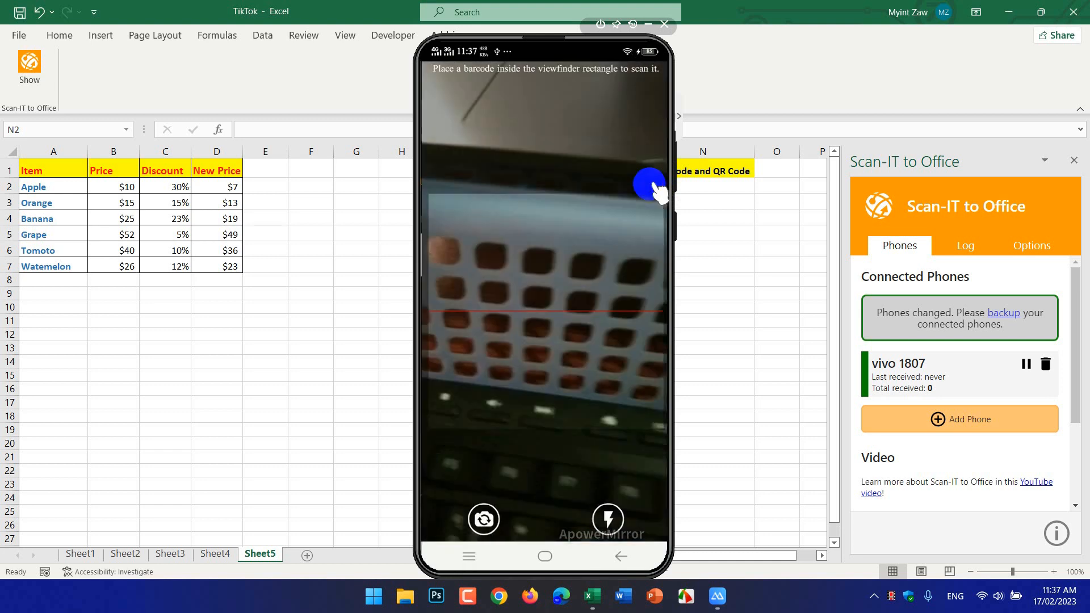
pyautogui.click(552, 40)
pyautogui.moveTo(553, 40); pyautogui.dragTo(466, 40)
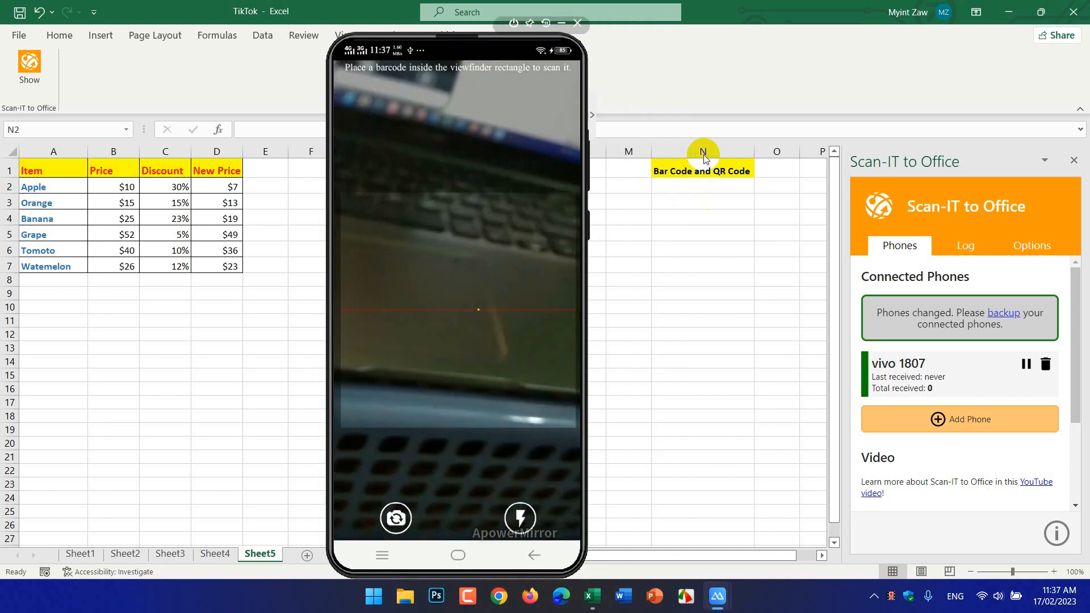
pyautogui.click(696, 185)
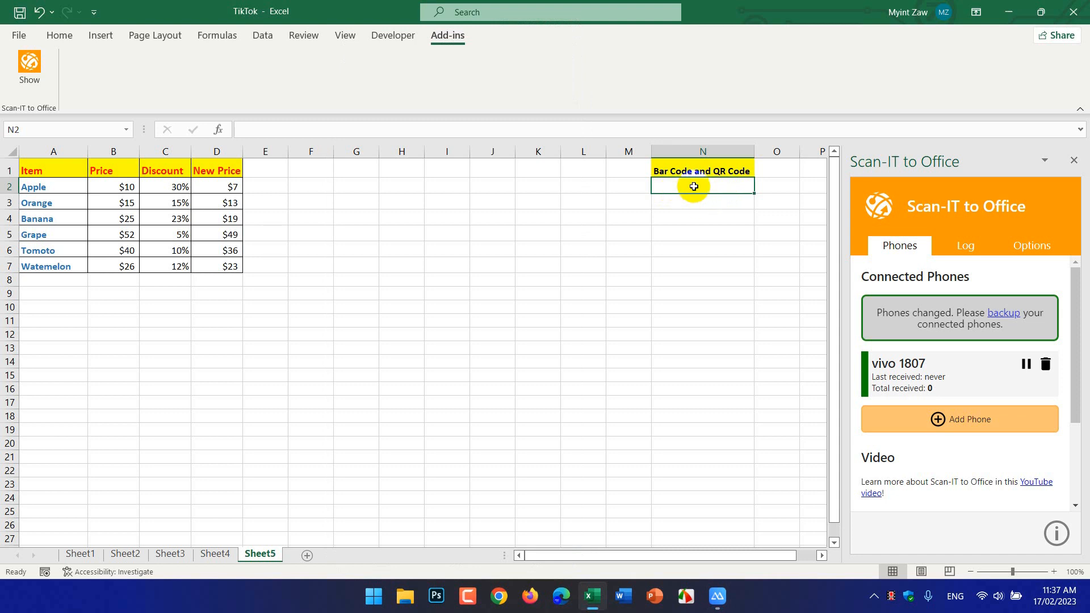
pyautogui.moveTo(723, 610)
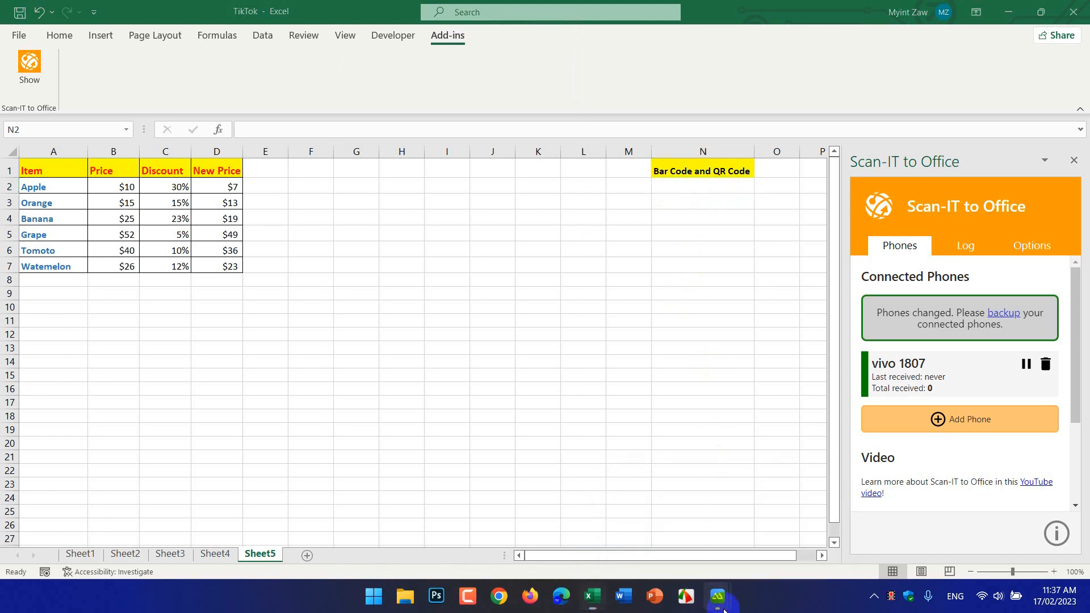
pyautogui.click(778, 539)
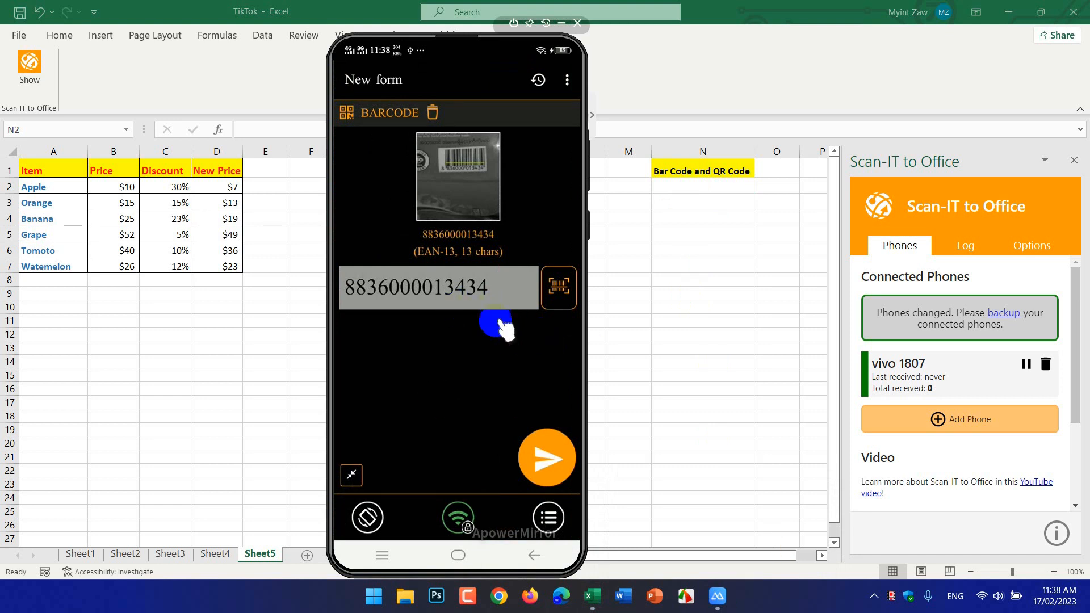
pyautogui.click(561, 470)
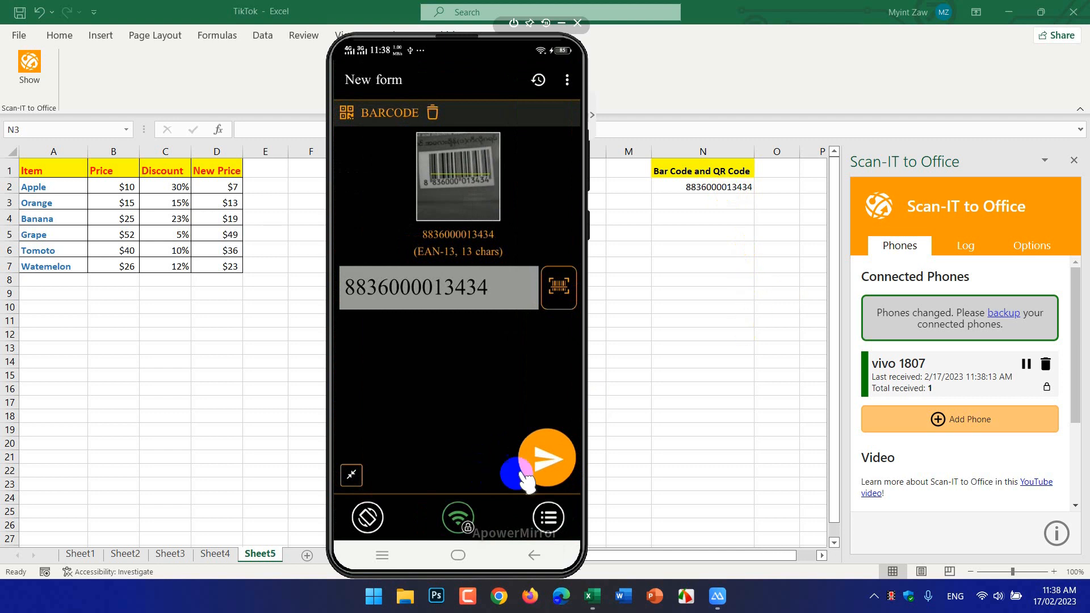
pyautogui.click(539, 463)
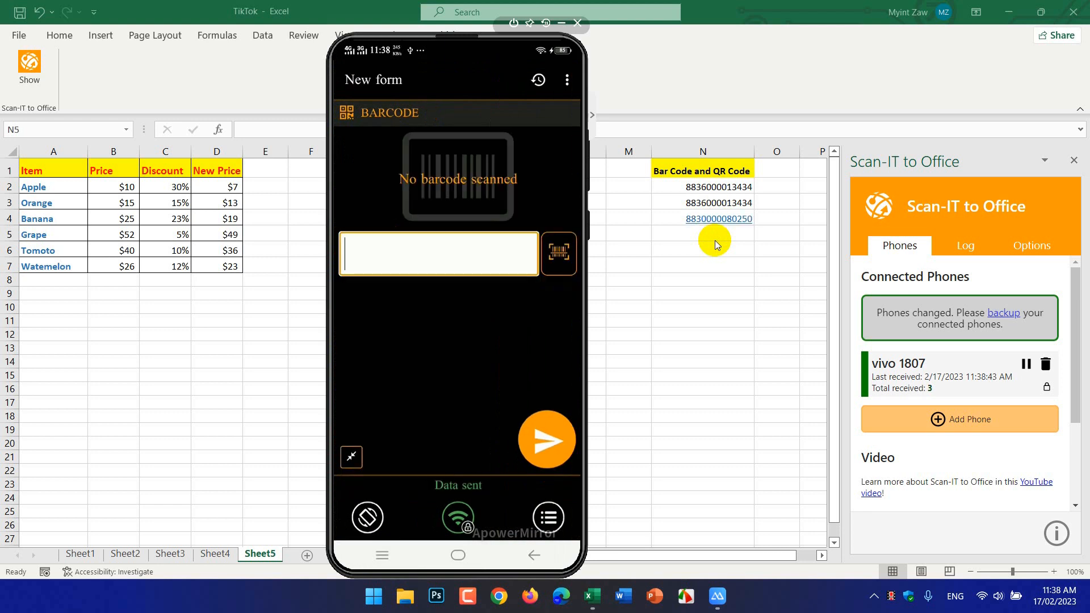
pyautogui.click(717, 234)
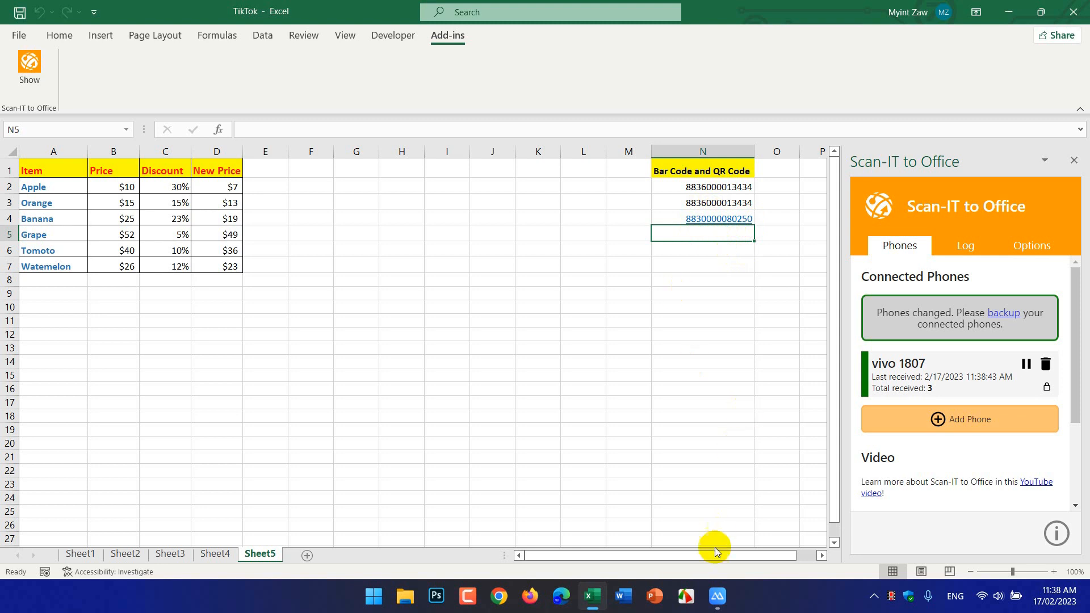
pyautogui.click(717, 595)
pyautogui.click(791, 541)
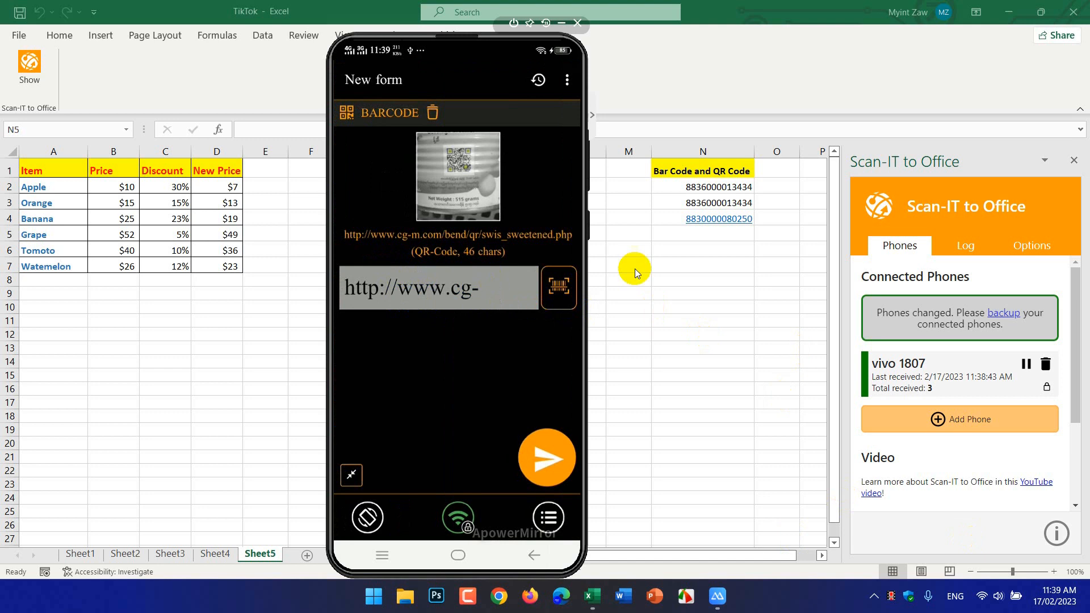
pyautogui.click(549, 456)
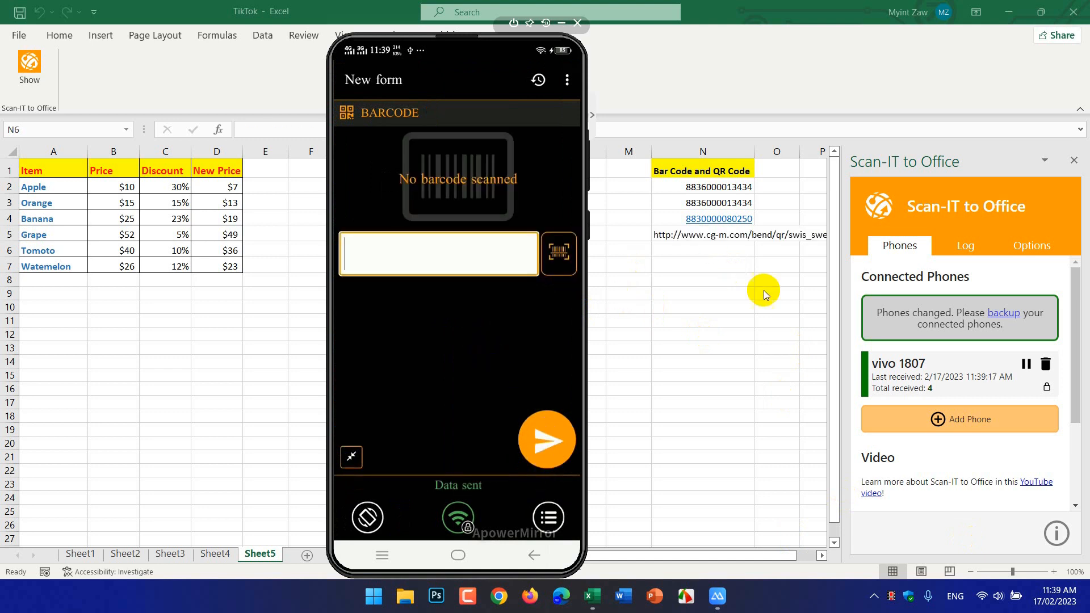
# Step: Minimize the mirrored phone window and turn the web address in cell N5 into a clickable hyperlink
pyautogui.click(561, 23)
pyautogui.doubleClick(712, 234)
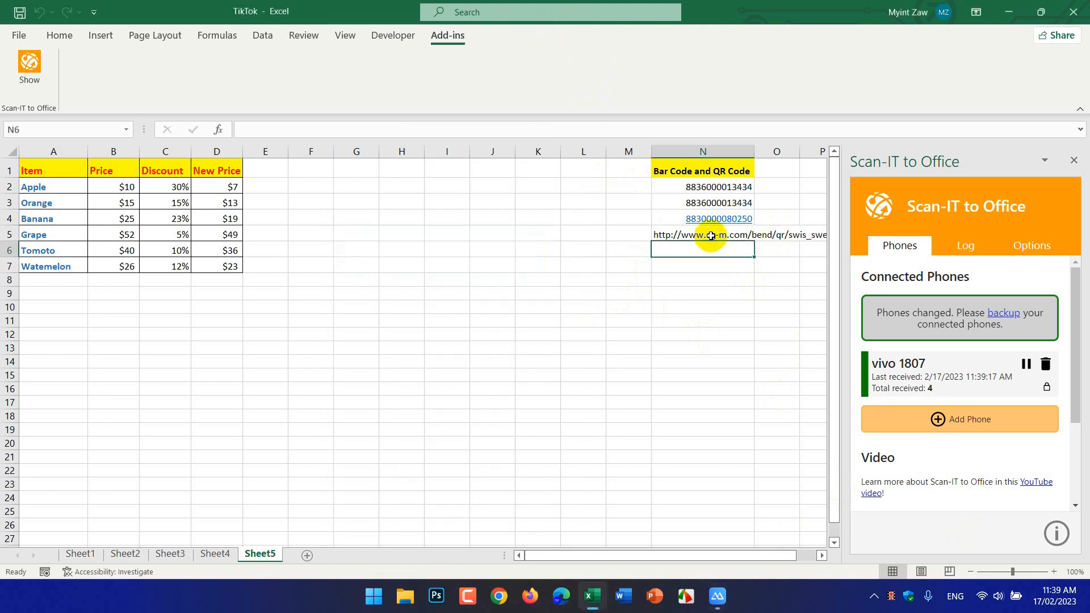
pyautogui.click(722, 291)
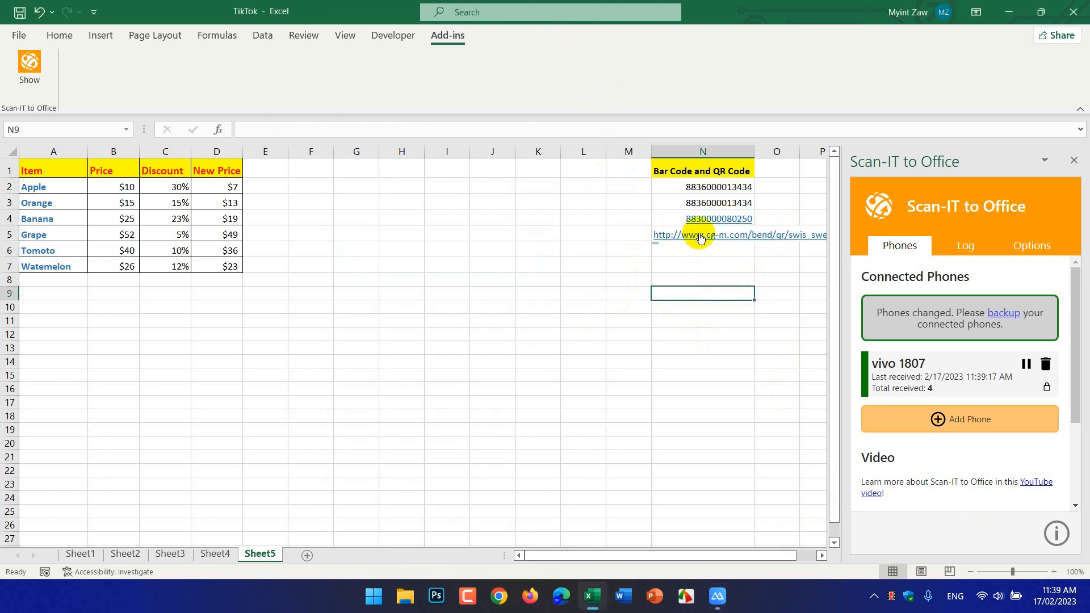